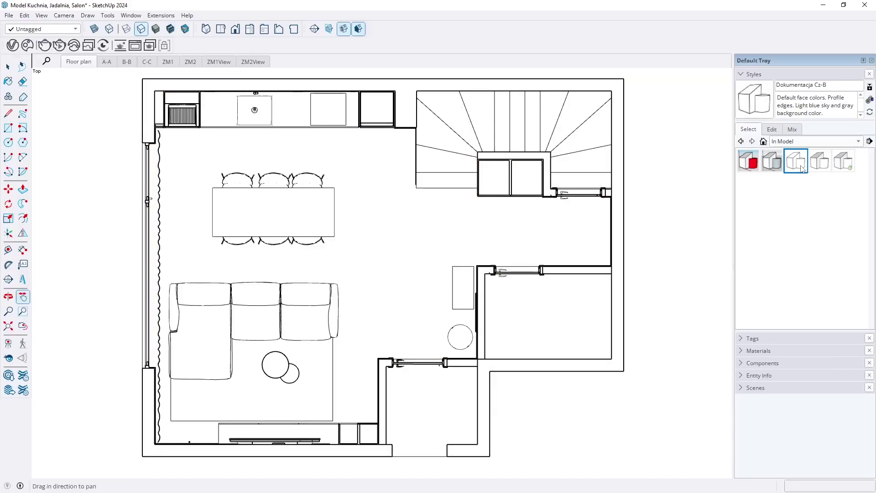
- Preview the A-A scene with the Dokumentacja Cz-B style, then the ZM1 and ZM1View scenes
key(Page_Down)
click(805, 171)
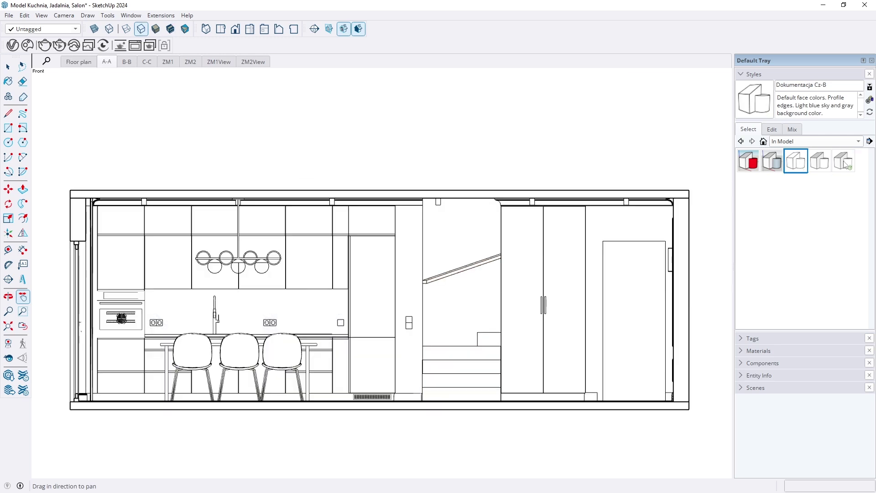
click(167, 62)
click(219, 62)
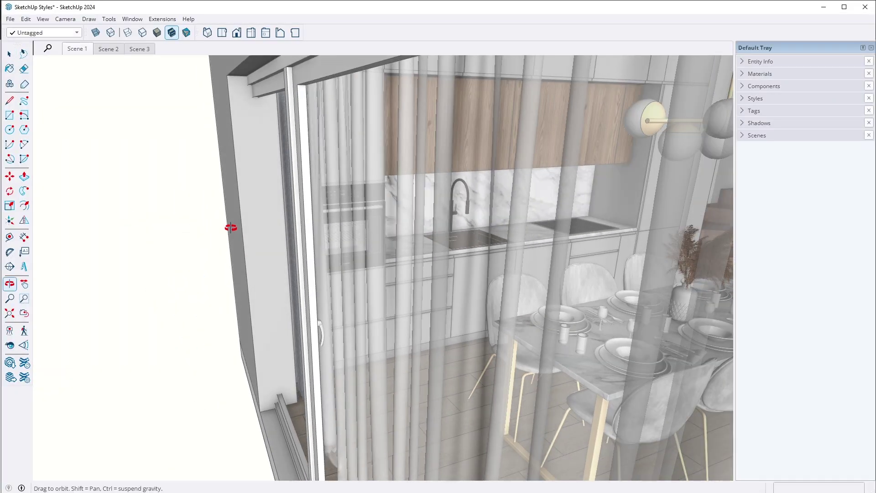
- Frame the kitchen counter and dining table from inside the room past the curtain
key(space)
click(24, 284)
drag(362, 293, 177, 306)
scroll(177, 305, up, 5)
middle_drag(177, 306, 291, 277)
scroll(323, 250, up, 5)
scroll(323, 250, down, 8)
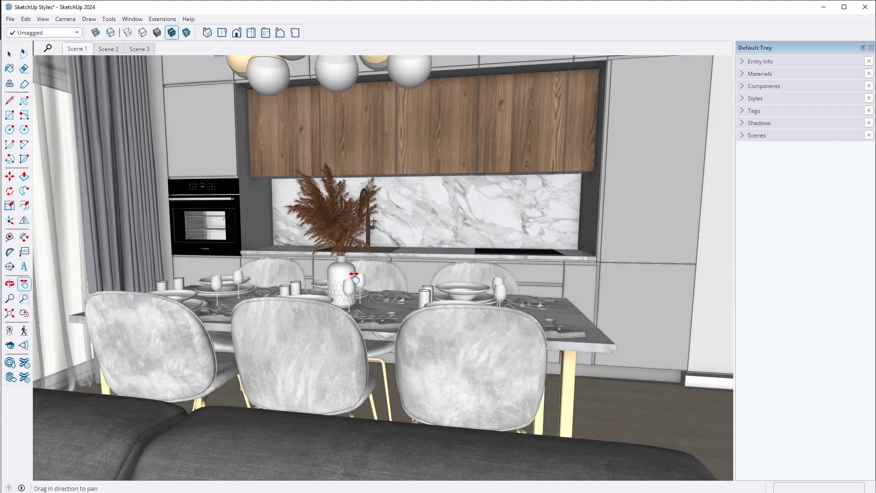
scroll(303, 312, up, 3)
middle_drag(304, 313, 379, 313)
key(space)
scroll(379, 313, down, 3)
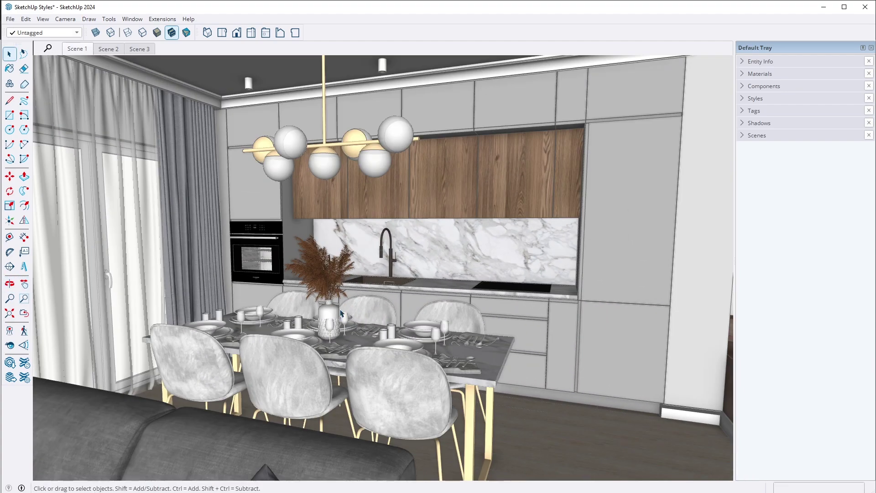
click(24, 283)
drag(158, 267, 159, 254)
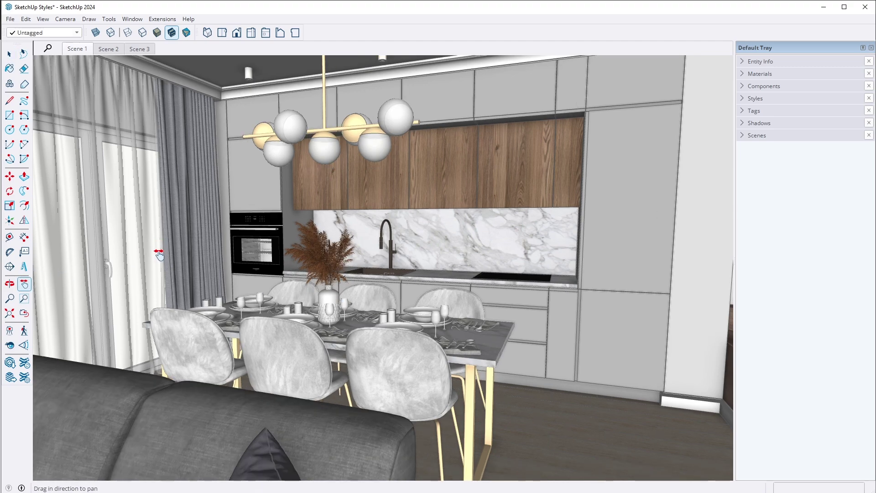
- Set the camera field of view to about 50° and switch to two-point perspective
click(62, 20)
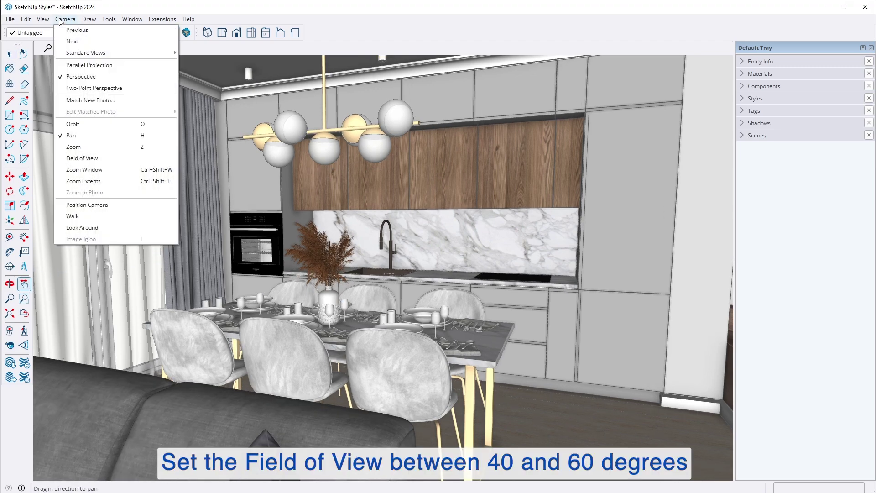
click(82, 158)
mouse_move(256, 215)
mouse_down()
mouse_move(321, 201)
mouse_move(301, 283)
mouse_move(264, 216)
mouse_up()
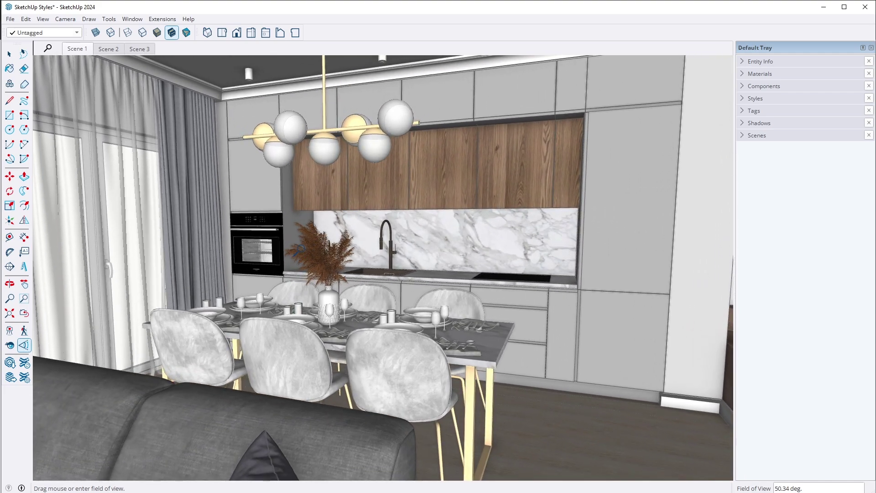
click(65, 18)
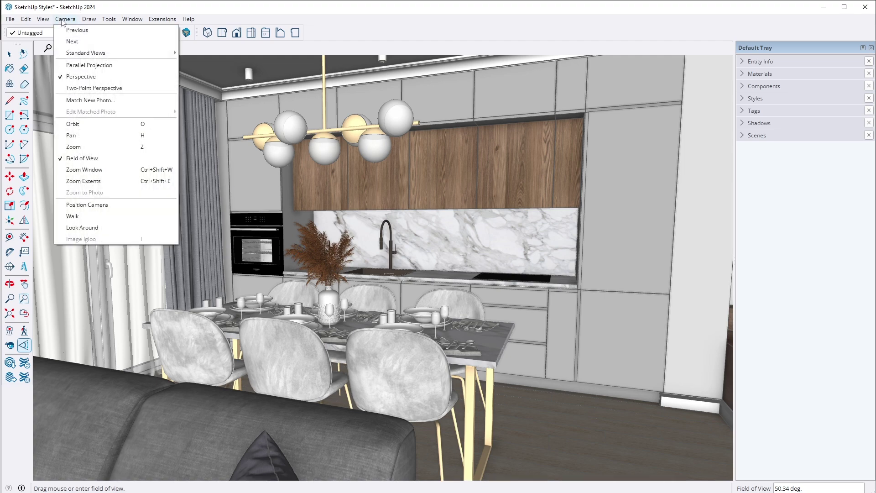
click(87, 88)
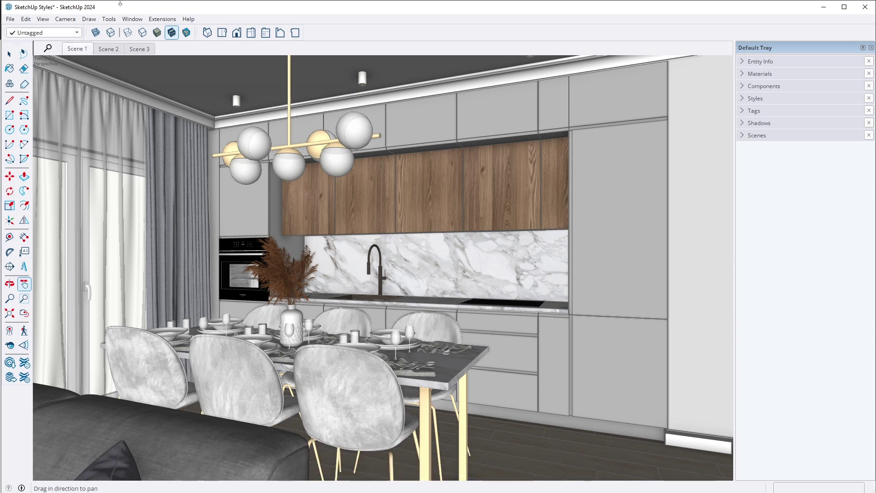
- Remove the Styles panel from the default tray and add it back
click(743, 99)
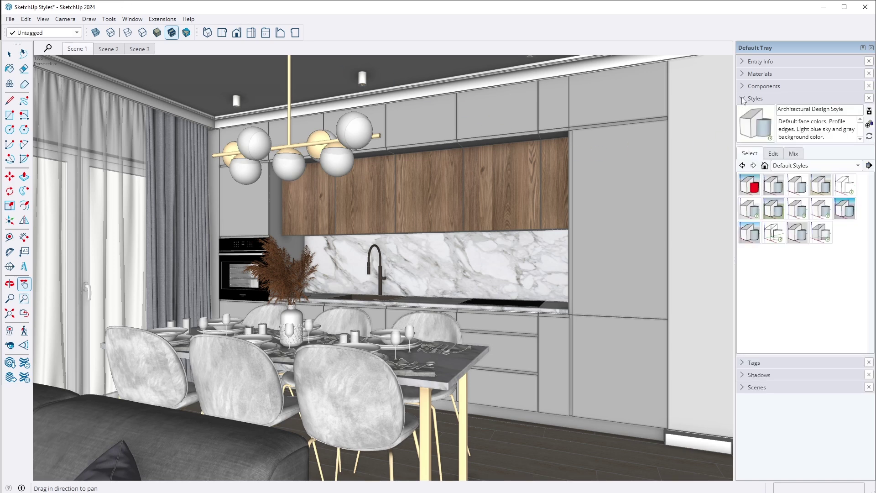
click(133, 19)
mouse_move(172, 31)
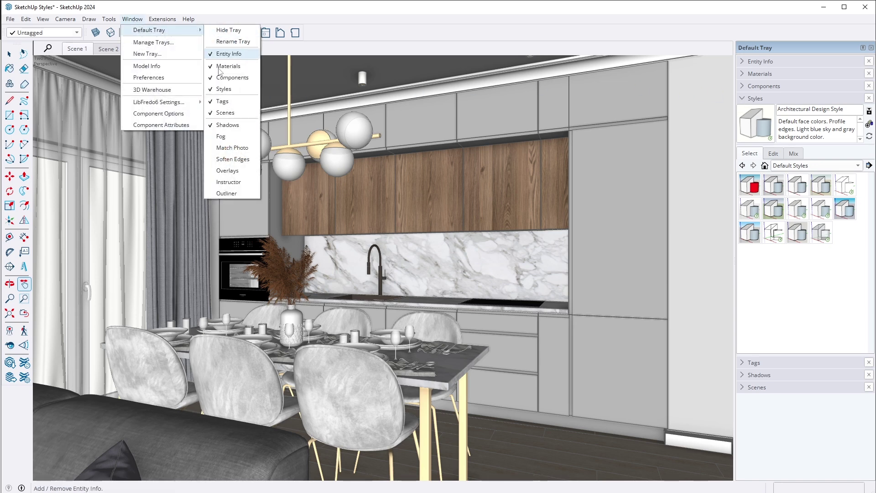
click(222, 93)
click(132, 20)
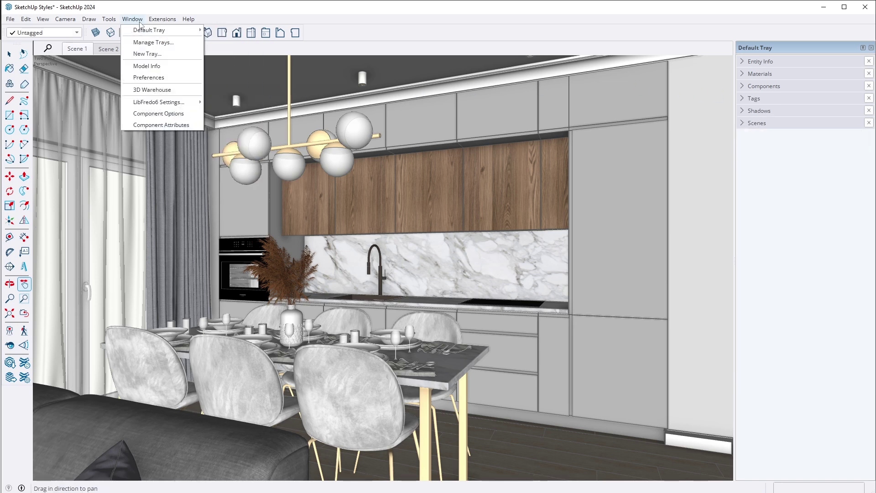
mouse_move(144, 31)
click(224, 89)
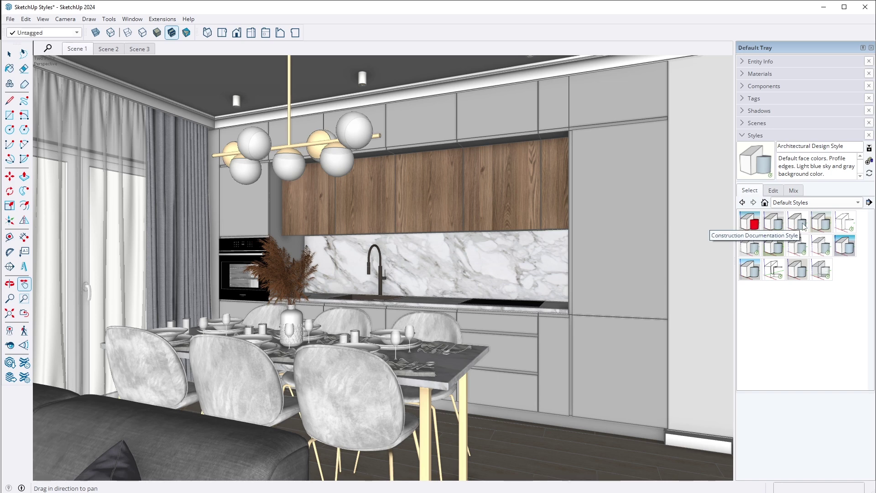
- Try Whiteboard, Pencil and Brush Strokes from Assorted Styles, keeping Chipboard with fine marker; list Default Styles
click(807, 204)
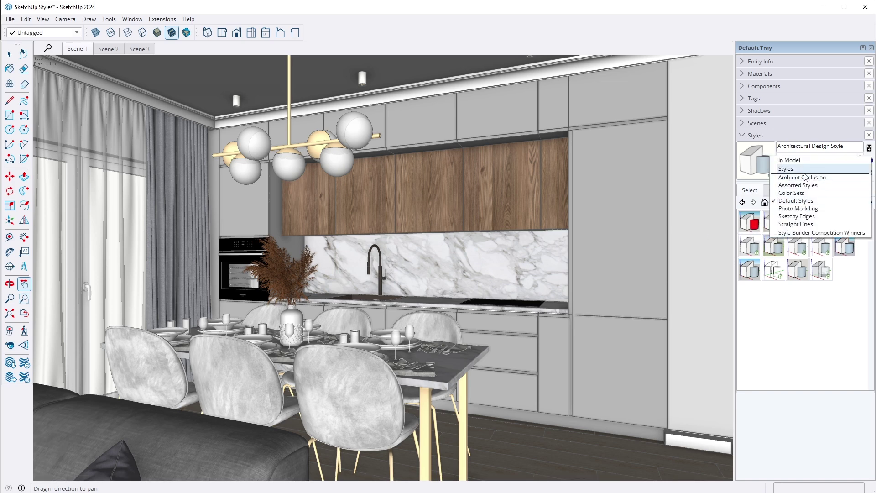
click(806, 185)
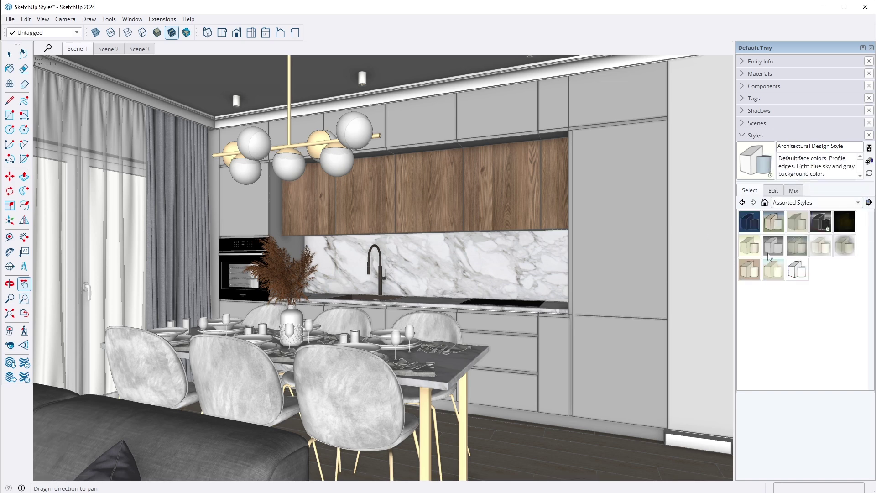
click(795, 269)
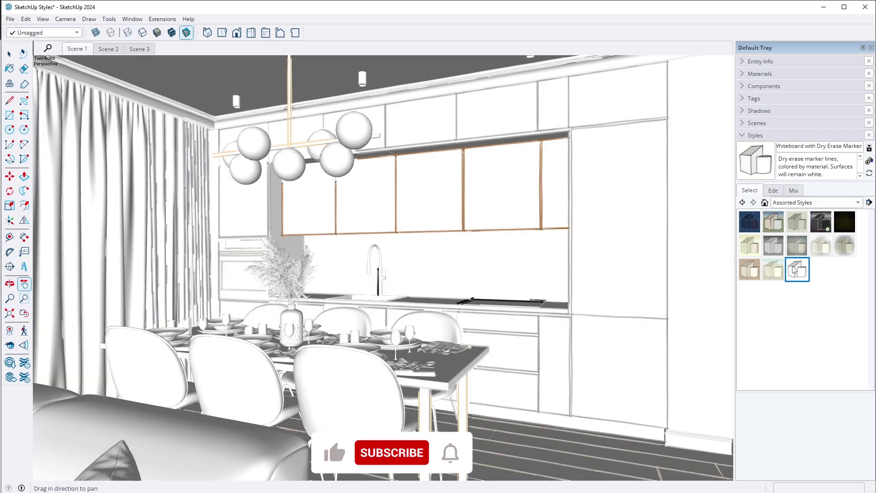
click(750, 247)
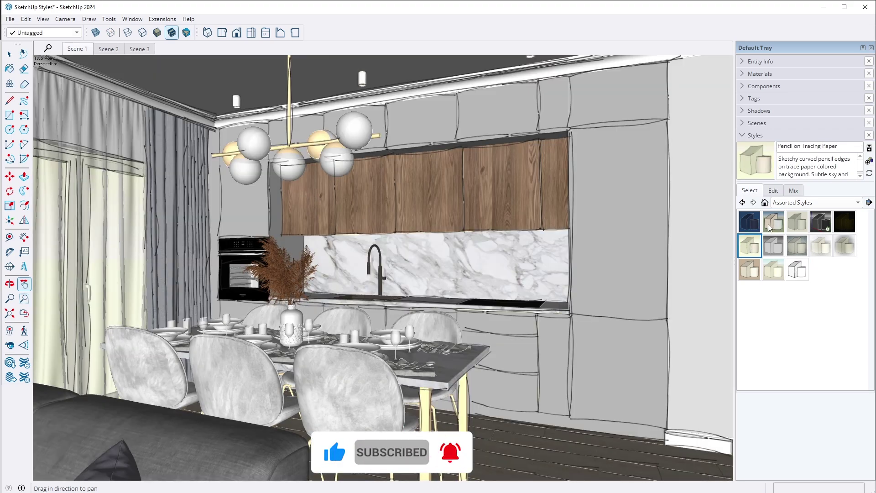
click(773, 222)
click(795, 226)
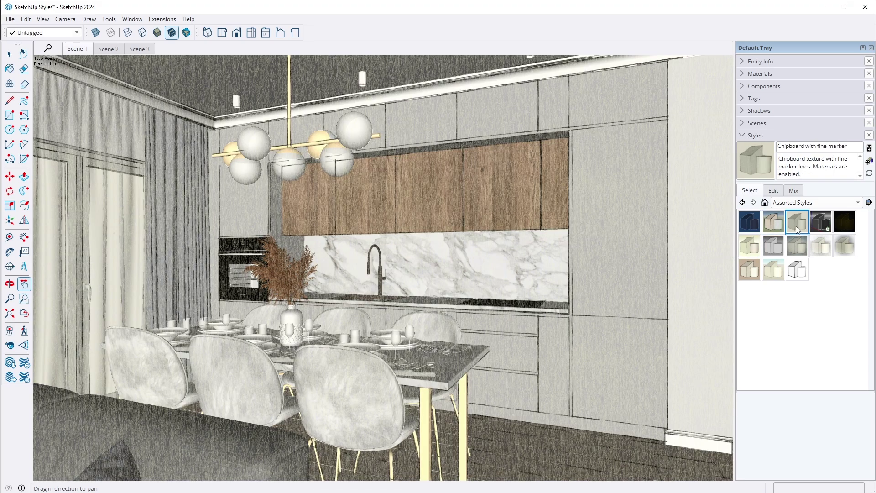
click(785, 203)
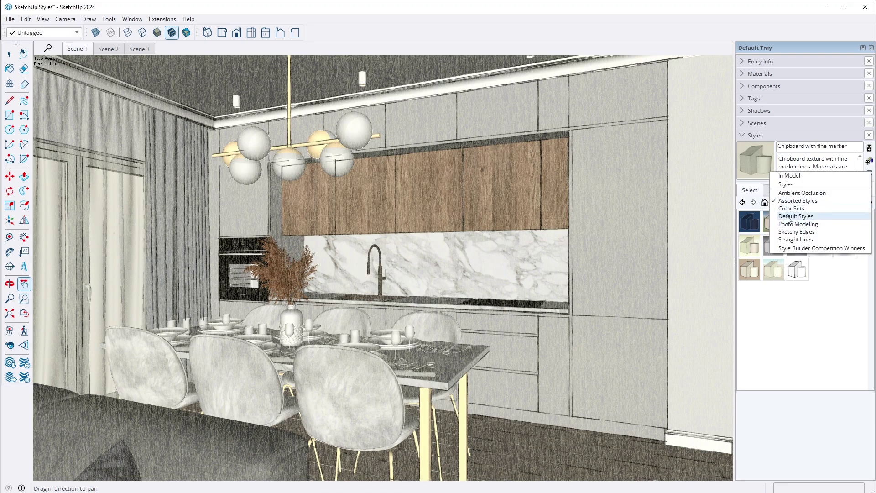
click(789, 217)
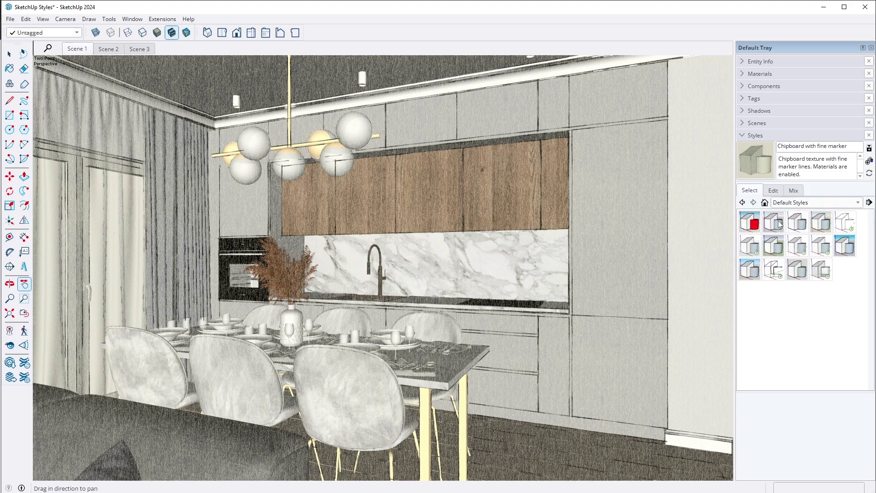
- Apply Architectural Design Style, then create a new style from it named 'Color Style' and update it
click(773, 222)
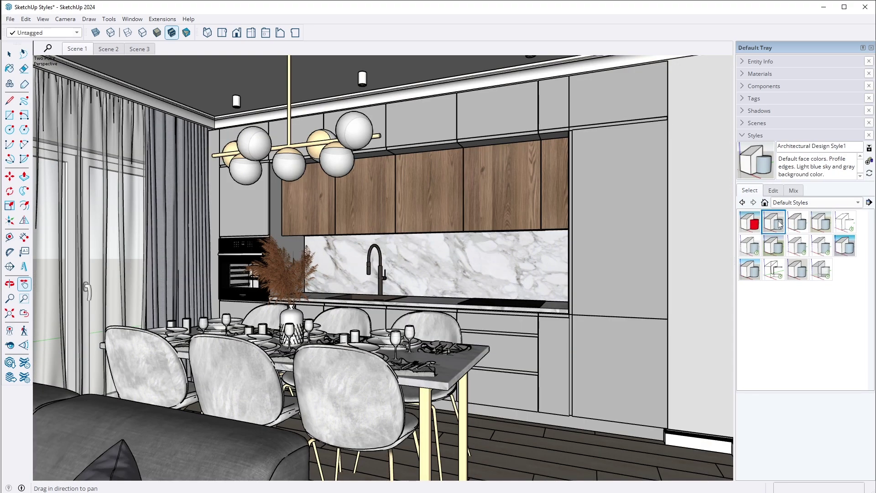
click(868, 162)
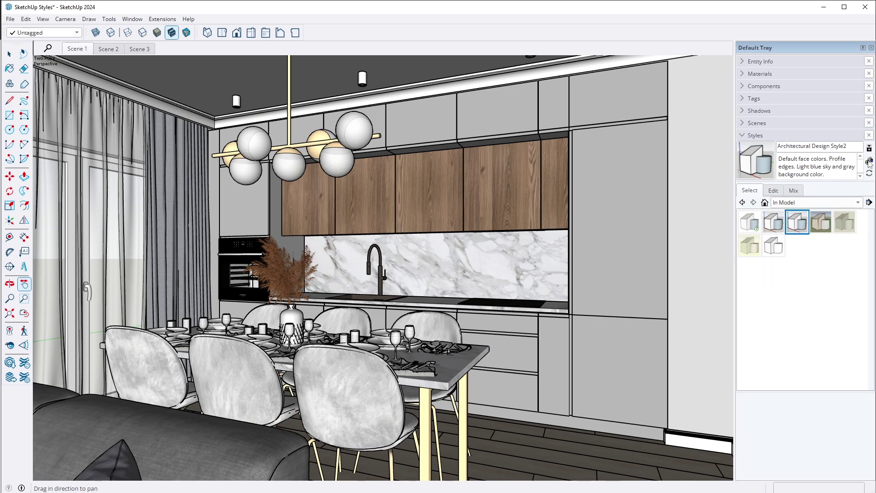
triple_click(813, 151)
text(Color)
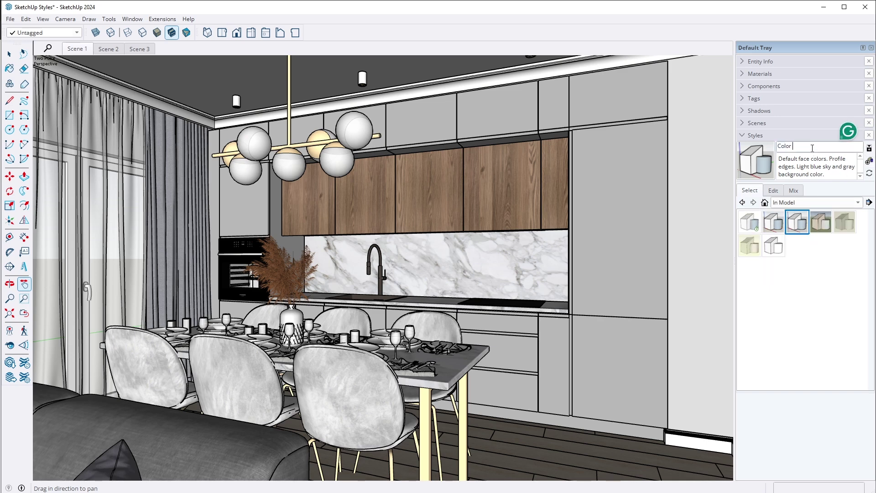
text( Style)
mouse_move(766, 167)
click(767, 169)
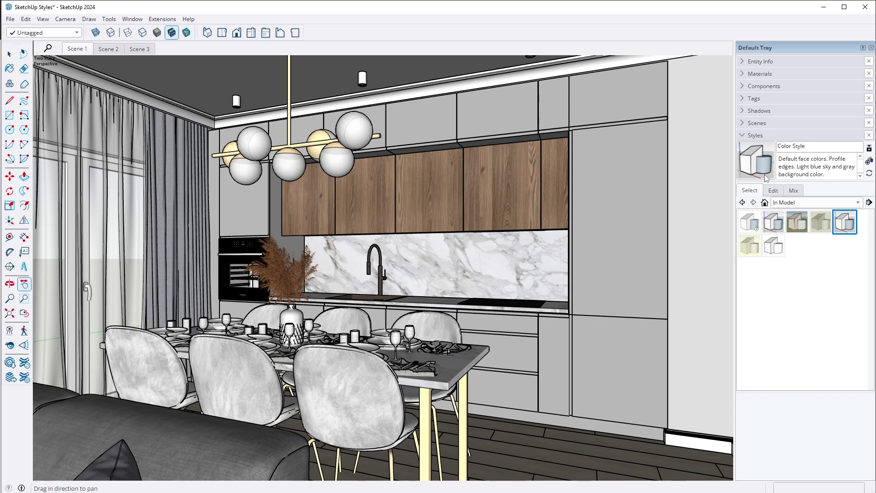
- In Color Style's edge settings, keep Profiles off and Edges on, and make the edge colour mid-grey
click(773, 190)
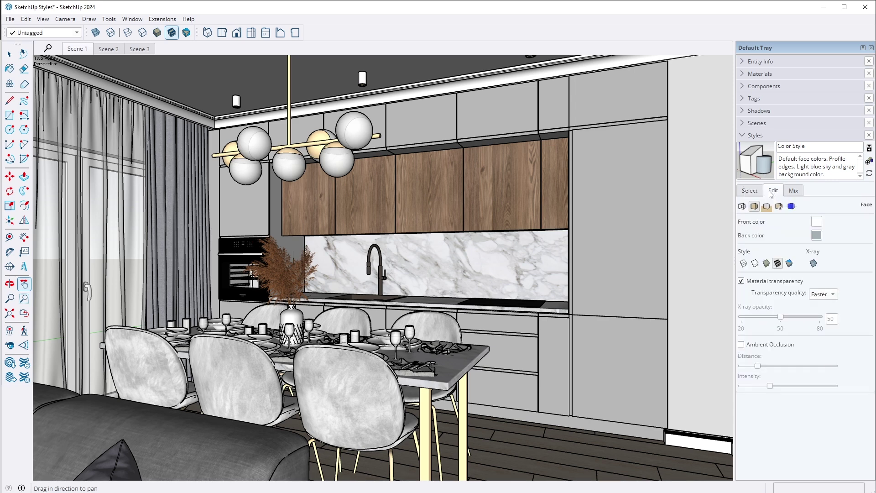
click(741, 207)
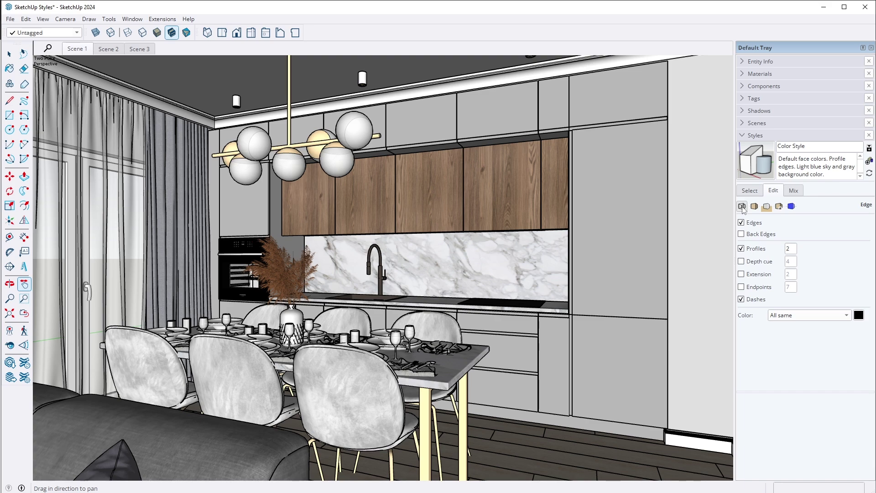
click(741, 249)
click(741, 249)
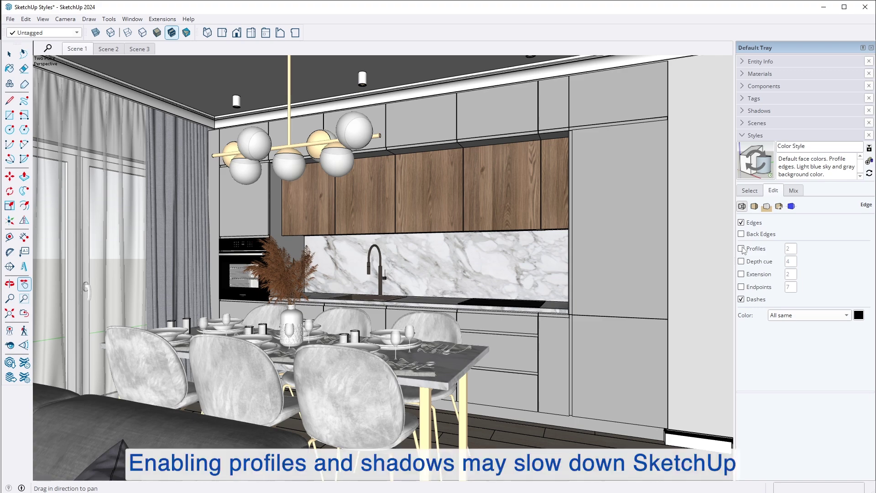
click(741, 222)
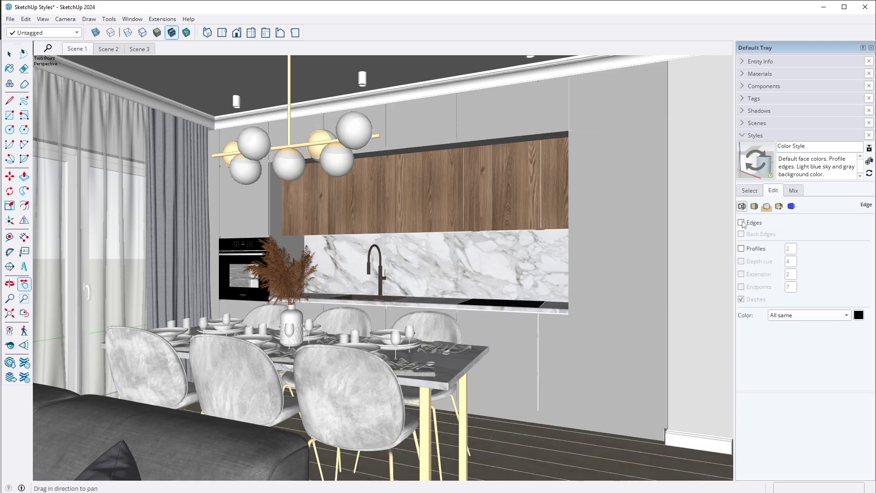
click(742, 223)
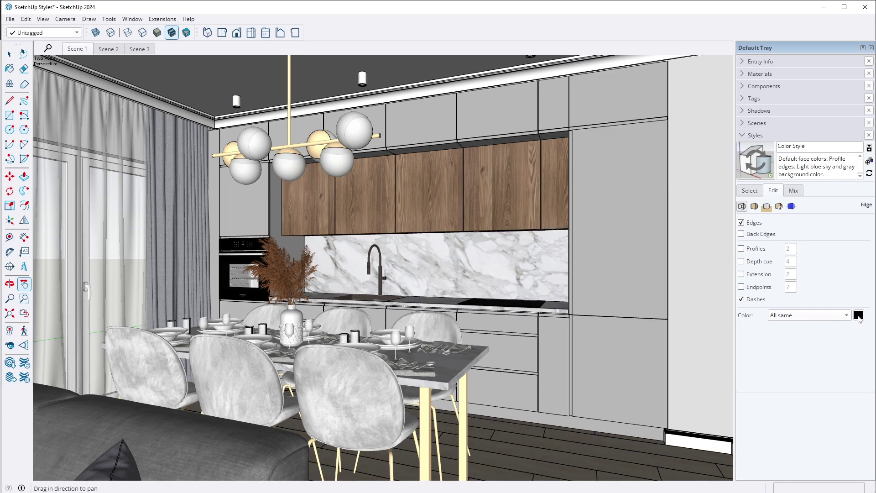
click(859, 315)
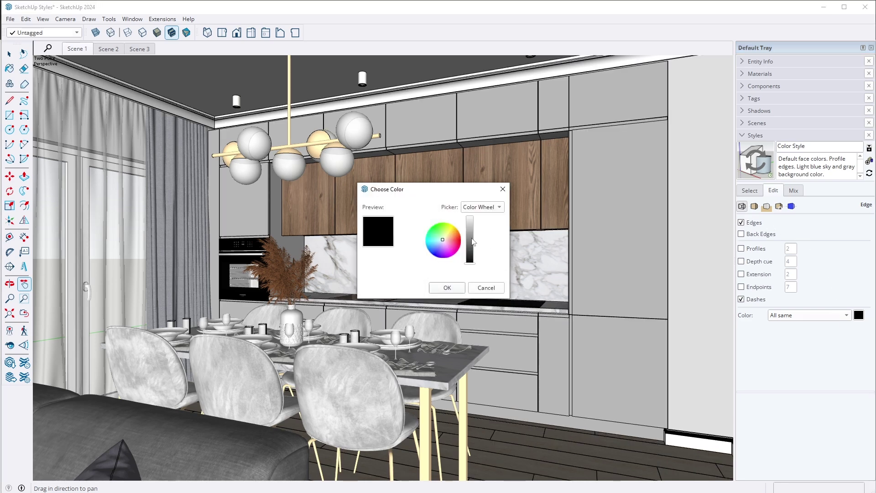
drag(470, 239, 472, 247)
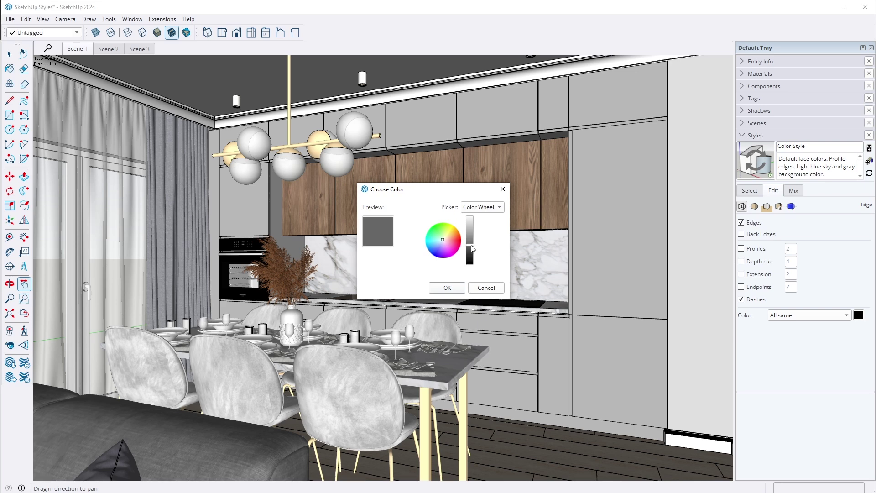
click(447, 287)
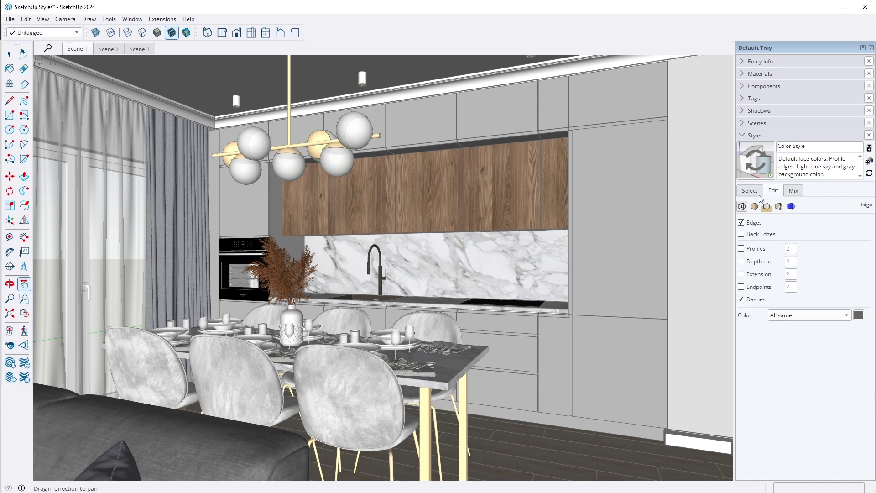
- Keep Shaded with Textures faces and enable Ambient Occlusion with a lowered Distance
click(754, 206)
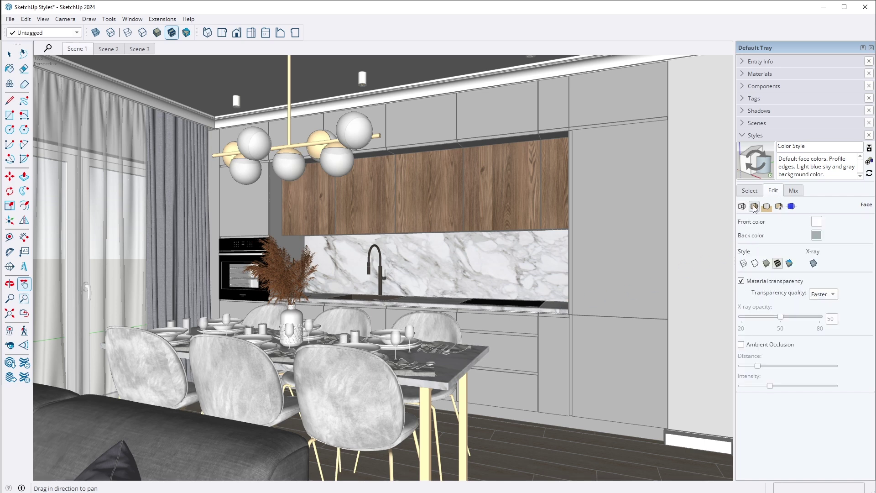
click(766, 264)
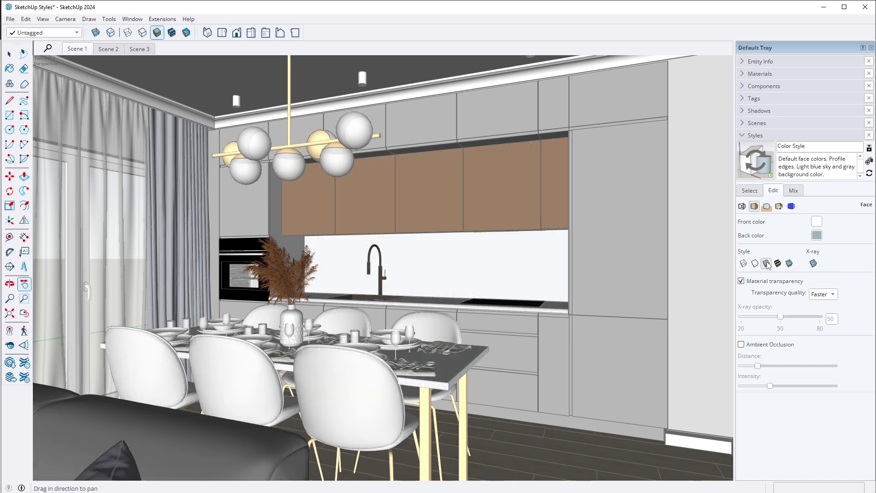
click(776, 264)
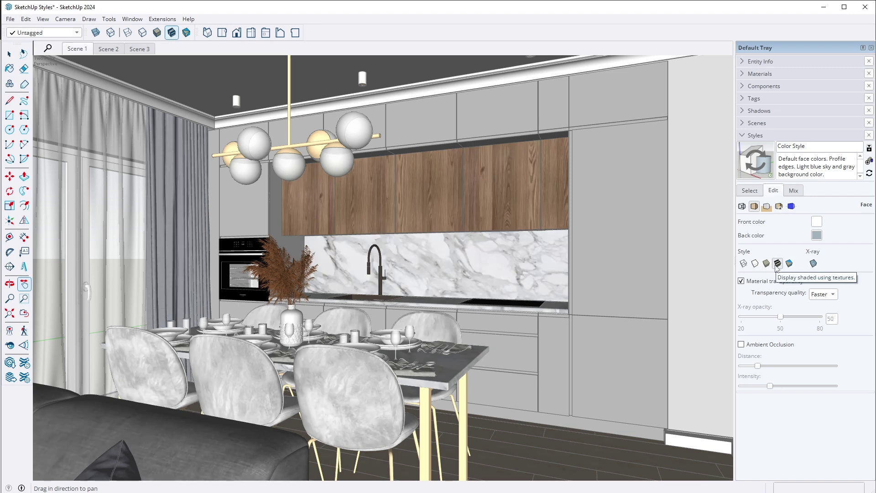
click(740, 345)
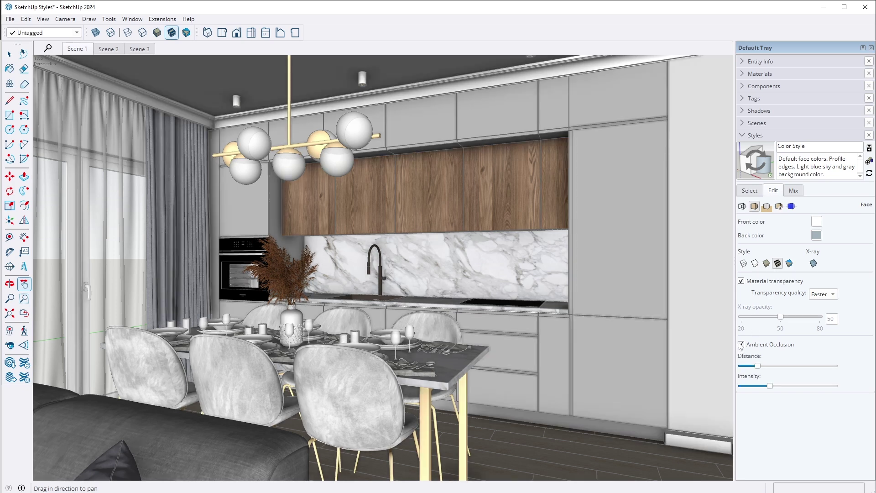
drag(757, 365, 754, 387)
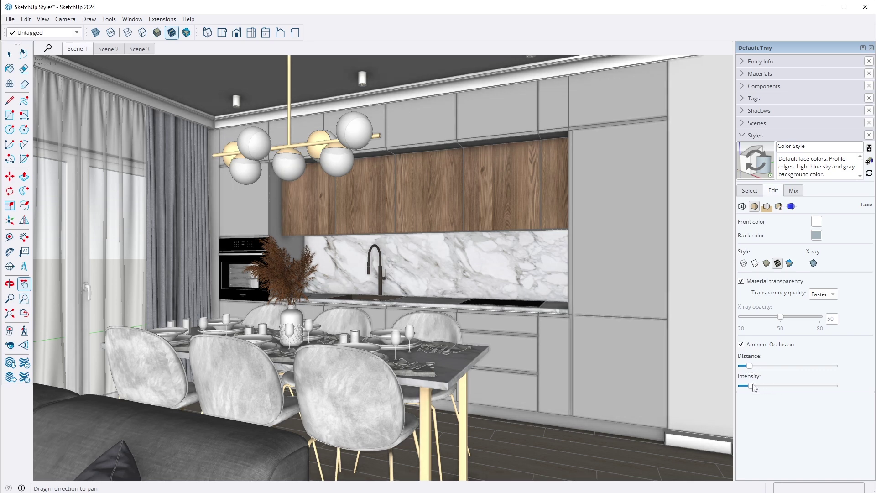
click(741, 344)
click(741, 344)
- Set the Color Style background to white and turn off the sky
click(766, 206)
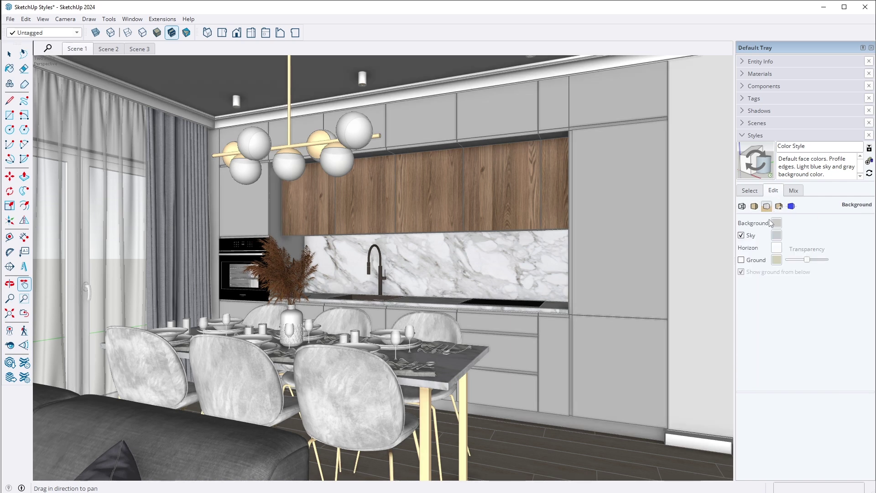
click(776, 223)
drag(475, 221, 474, 208)
click(447, 288)
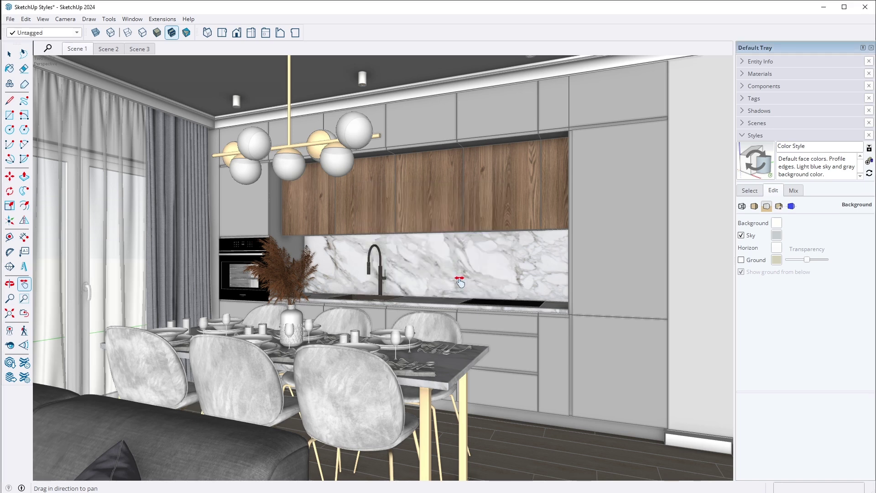
click(741, 235)
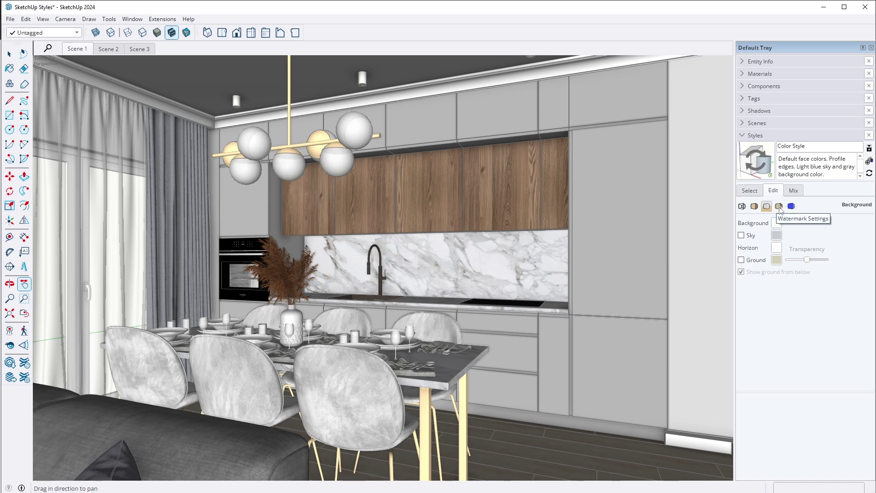
- Hide the model axes in the modeling settings and update Color Style
click(792, 206)
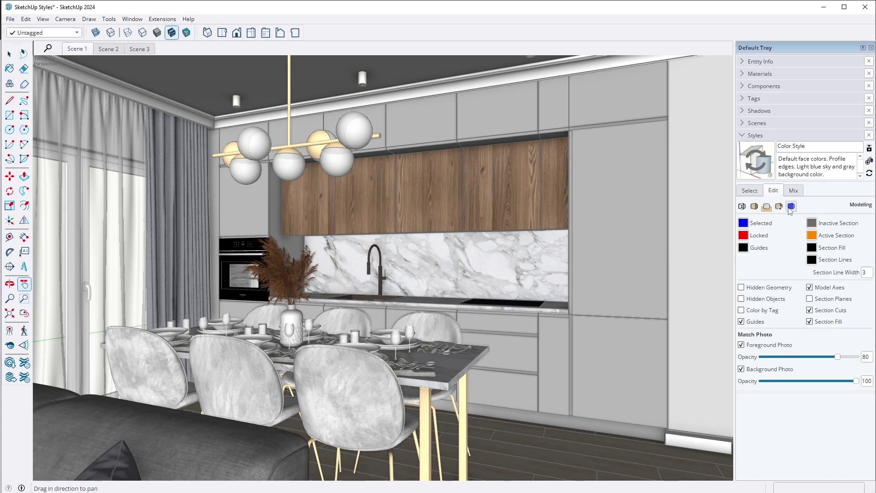
click(742, 322)
click(810, 288)
click(751, 155)
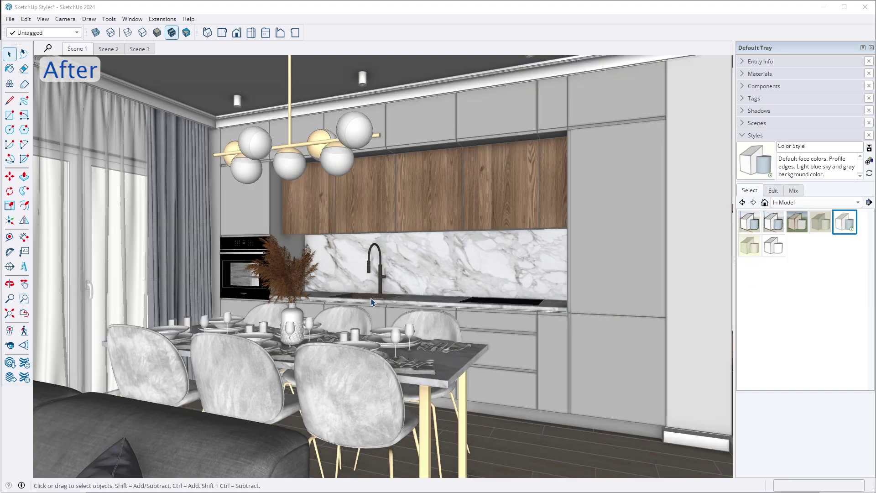
- Add the Section toolbar and place a section plane on the room box's right face
middle_drag(372, 301, 365, 273)
scroll(364, 270, down, 5)
scroll(429, 177, down, 5)
middle_drag(426, 160, 151, 178)
right_click(373, 31)
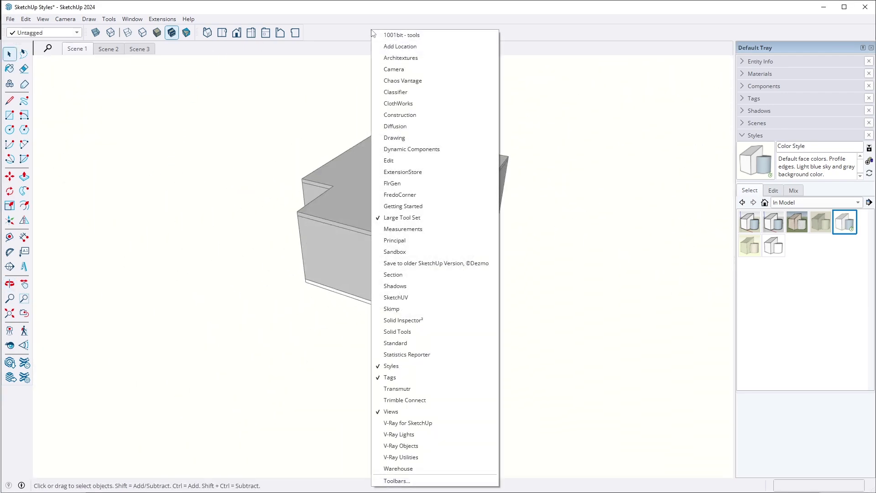
click(395, 274)
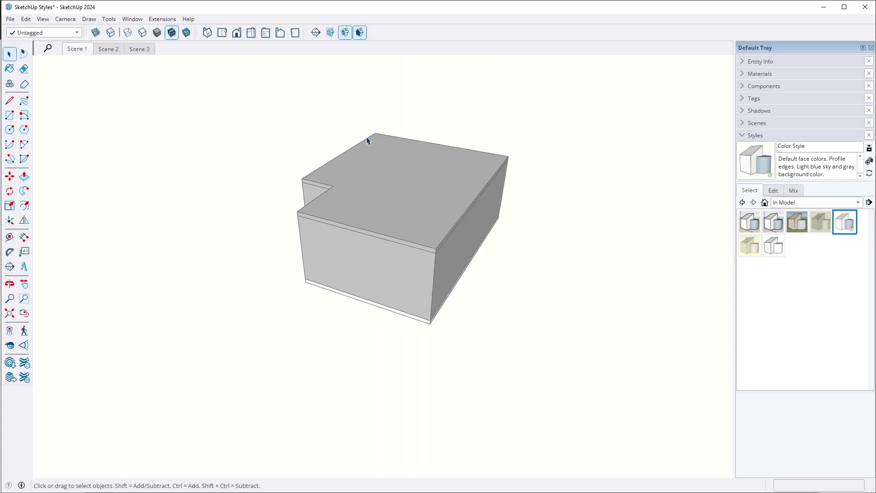
click(316, 33)
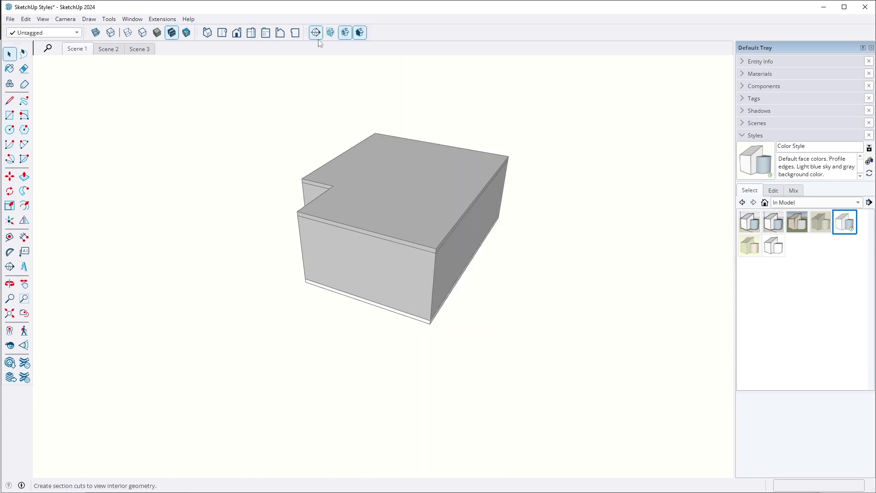
click(477, 218)
- Move the section plane deeper into the room and align the view to it
key(m)
click(443, 384)
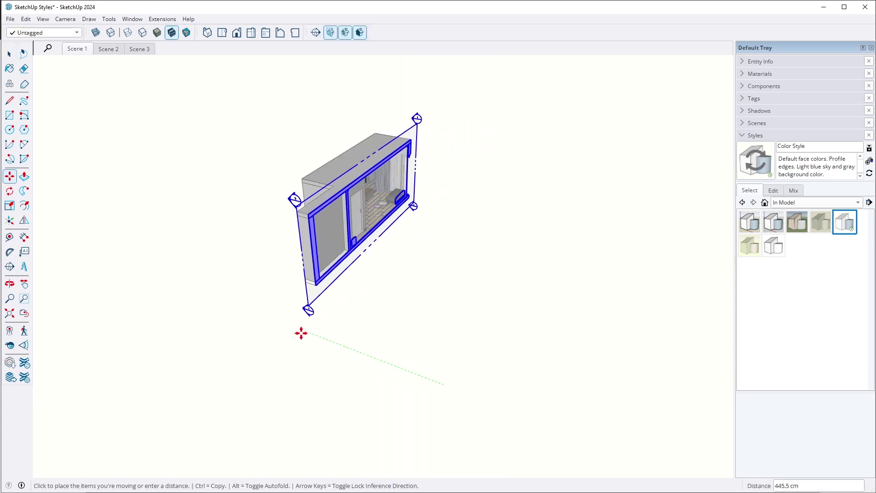
click(294, 327)
right_click(280, 201)
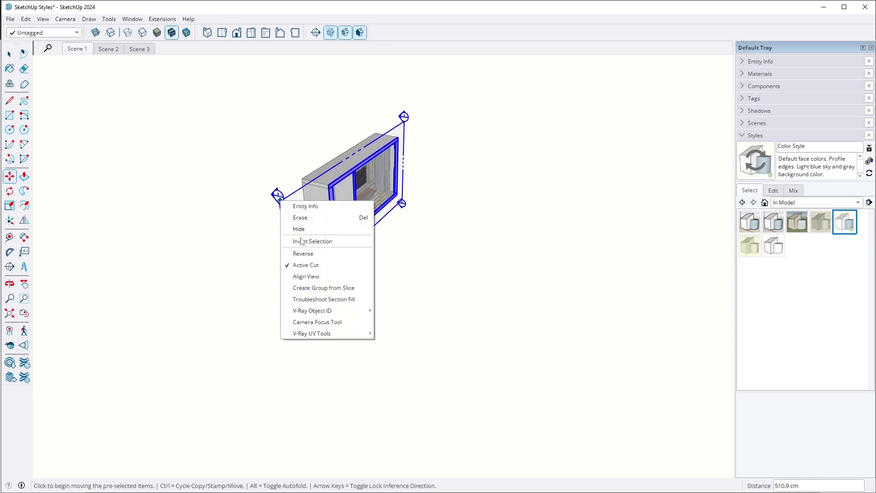
click(304, 276)
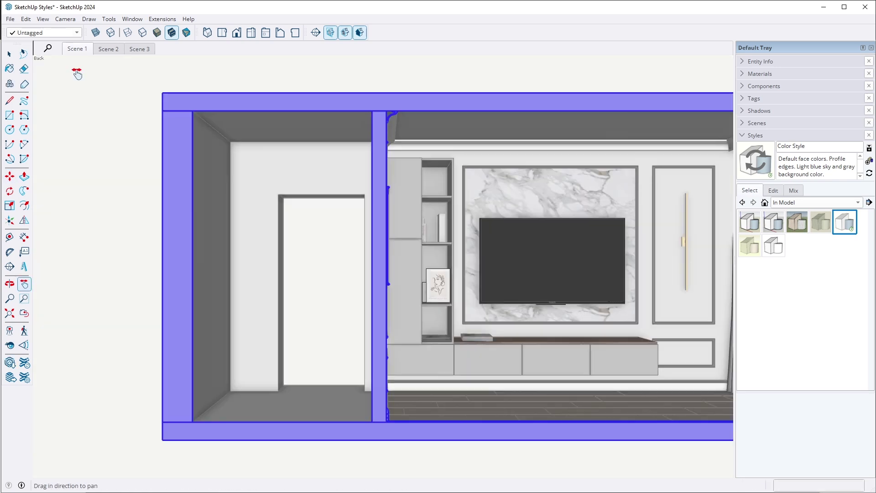
- Hide the section planes, checking that the section cut fill stays on
click(330, 32)
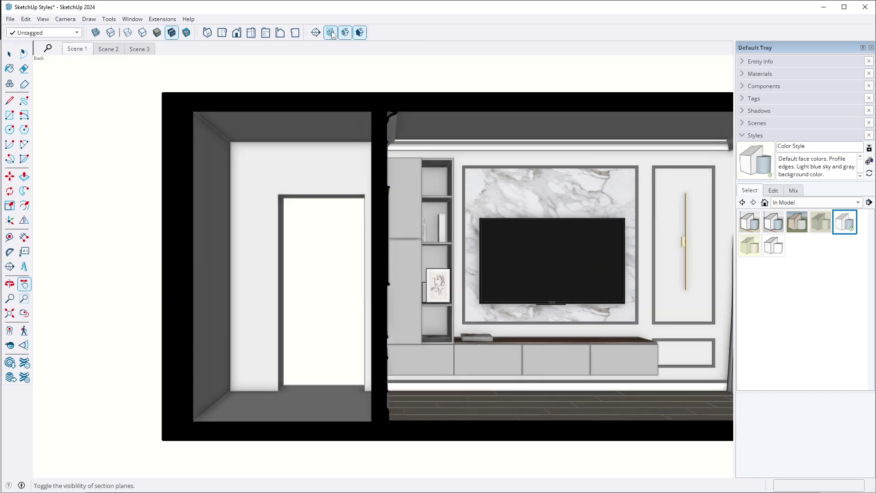
click(360, 33)
click(360, 33)
- Switch to parallel projection and centre the TV wall in the view
click(66, 19)
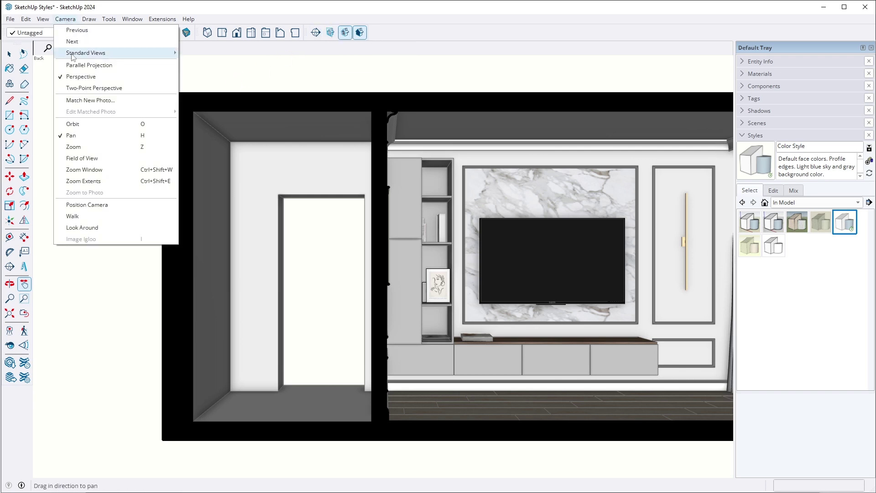
click(91, 64)
drag(333, 239, 267, 244)
scroll(376, 285, up, 2)
- Create a new style named 'Black and White Style' from the current one
click(869, 162)
triple_click(815, 147)
text(Black)
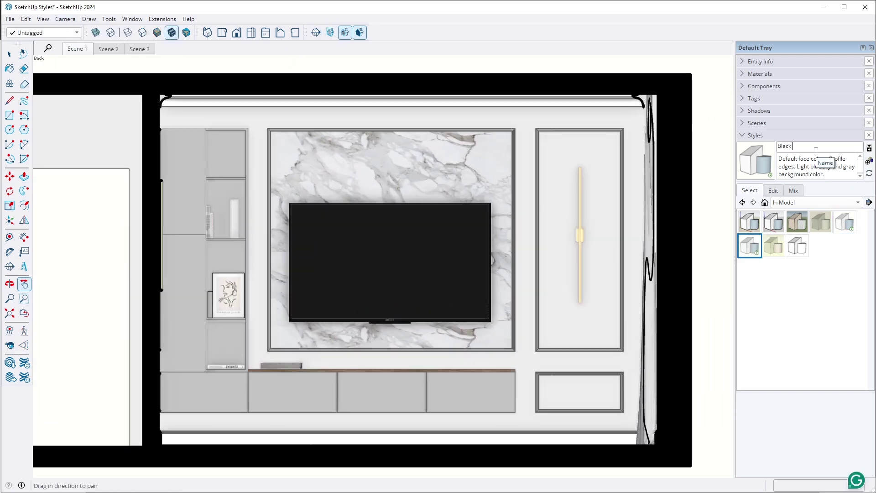
text( and White Style)
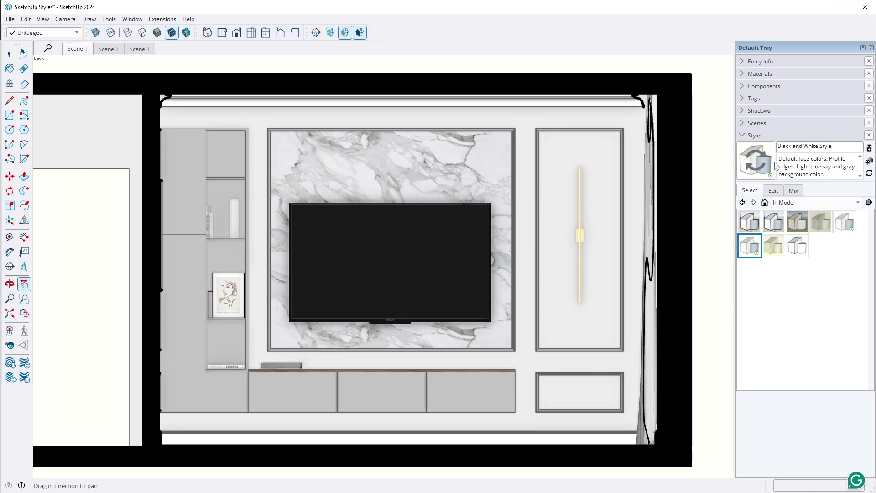
click(761, 163)
- Turn off ordinary edges and set the profile width to 1, keeping the edge colour
click(772, 191)
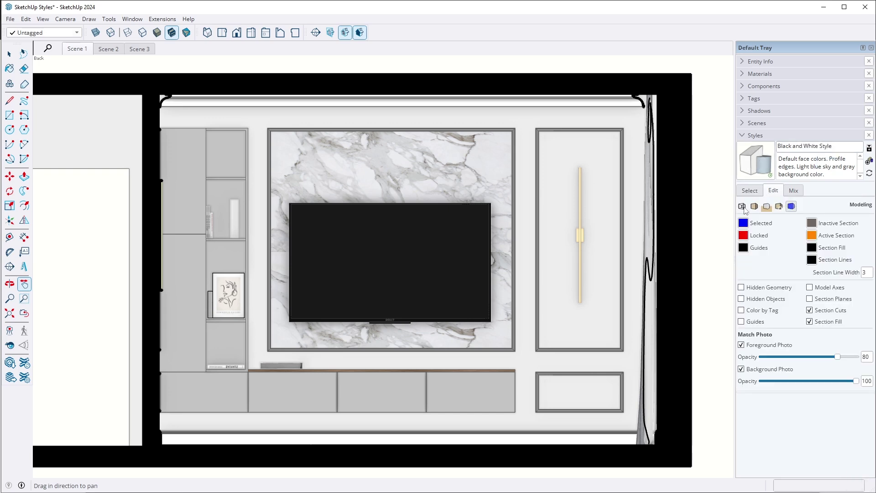
click(743, 206)
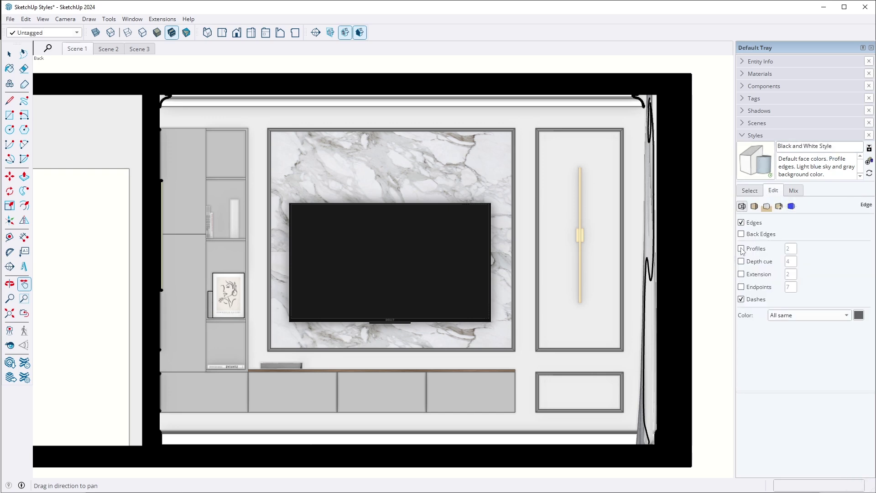
click(741, 222)
click(785, 247)
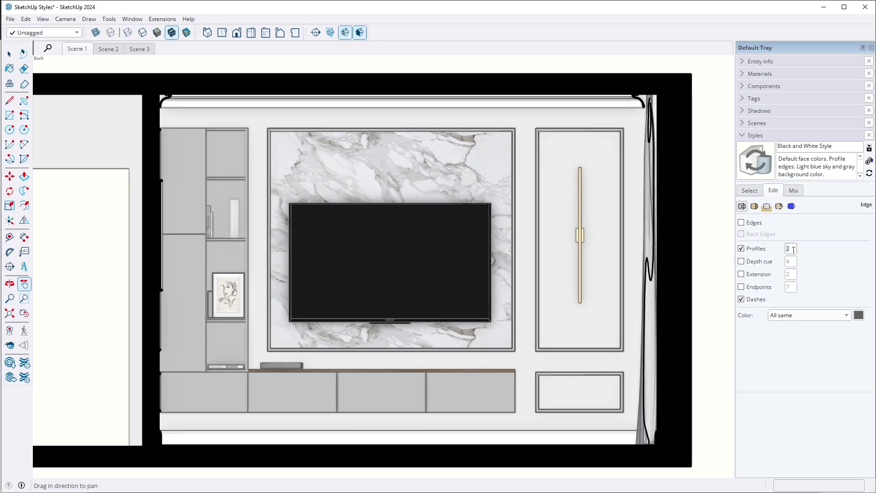
text(1)
key(Return)
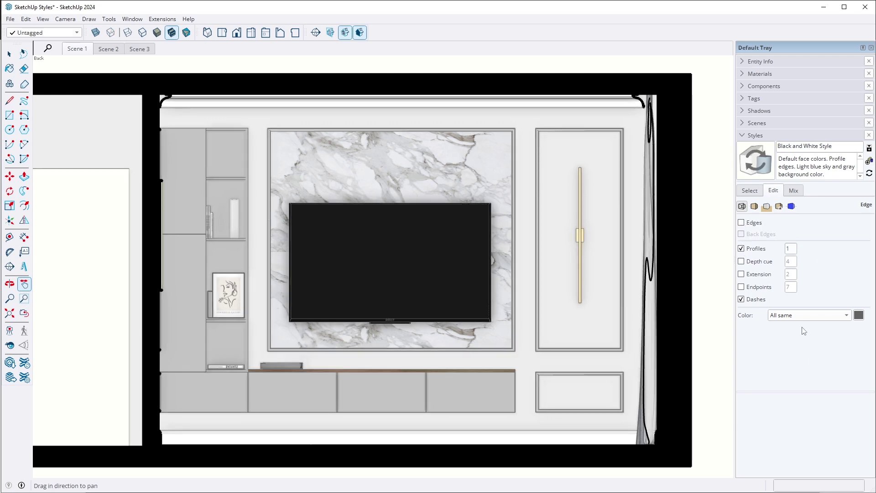
click(857, 315)
click(453, 286)
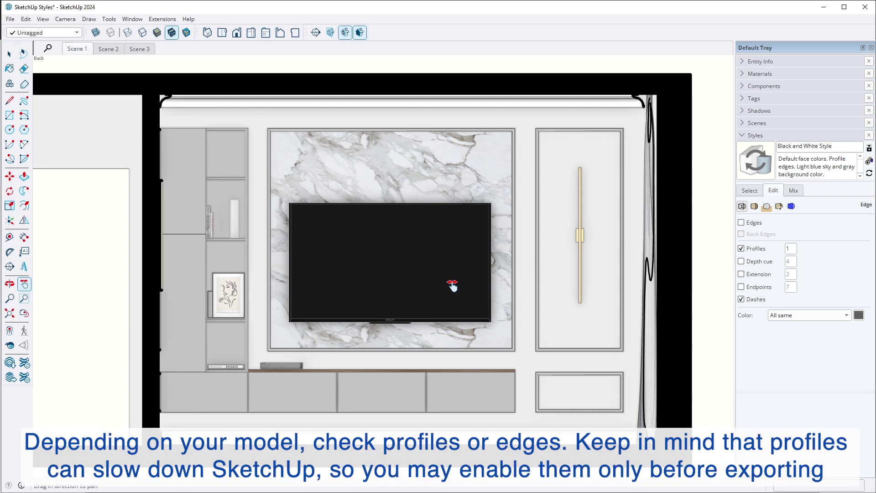
- Update the Black and White Style, then set faces to Hidden Line with Ambient Occlusion off
click(755, 169)
click(754, 206)
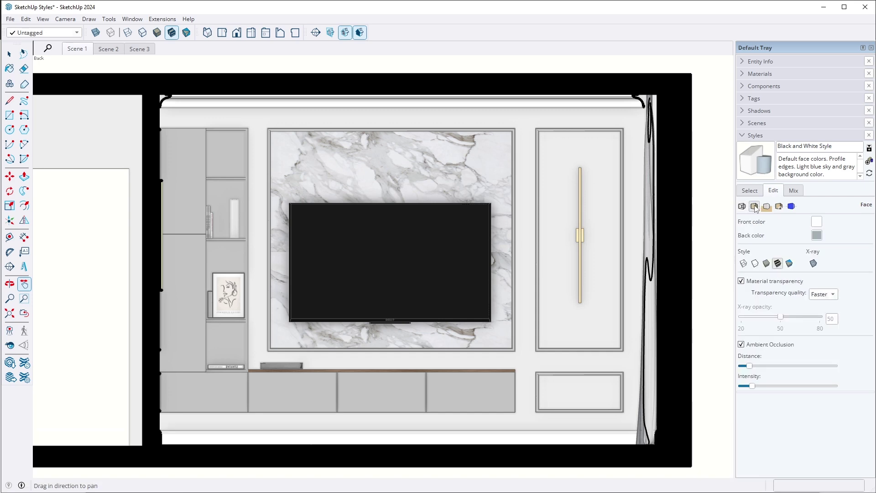
click(755, 263)
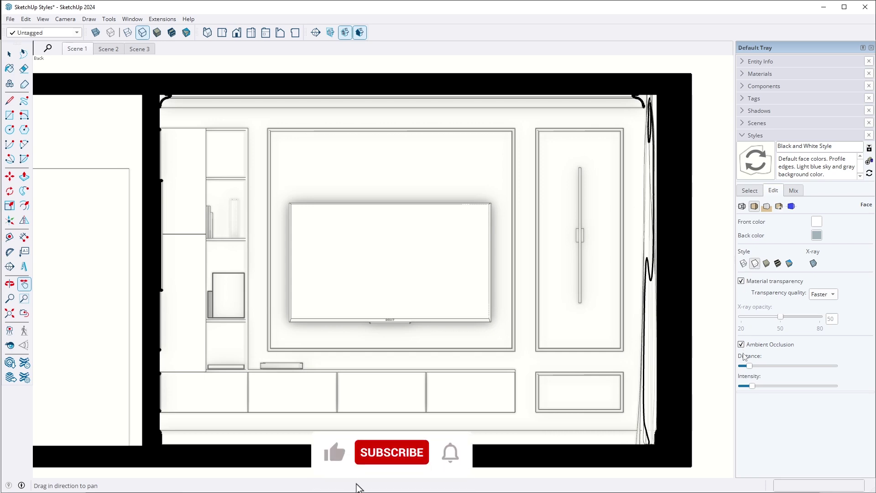
click(741, 344)
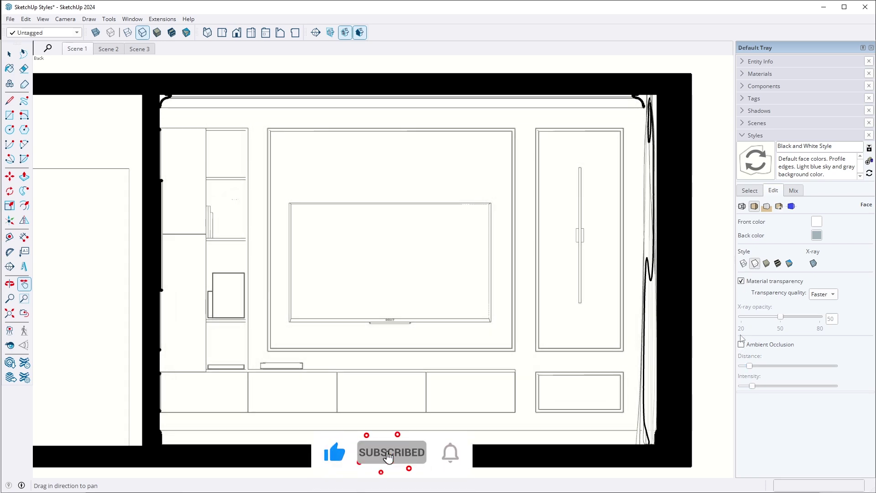
click(766, 206)
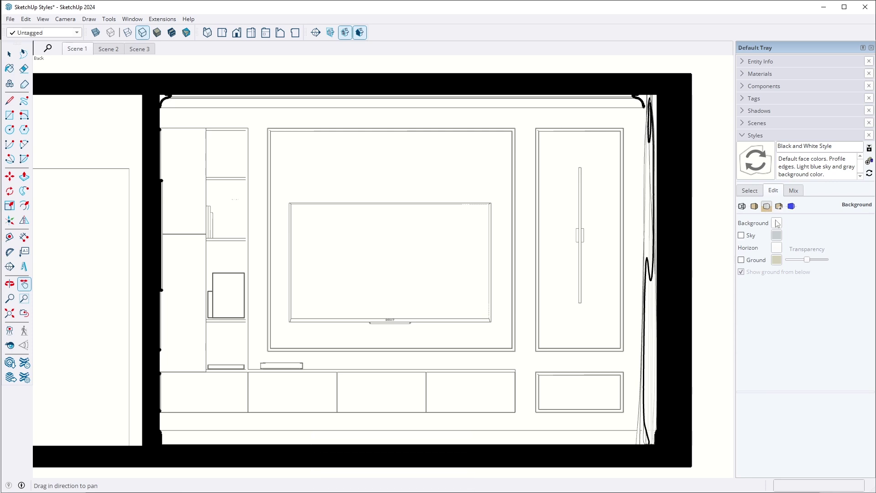
- Set the section fill colour to grey in the style's Modeling settings
click(777, 223)
click(503, 187)
click(791, 206)
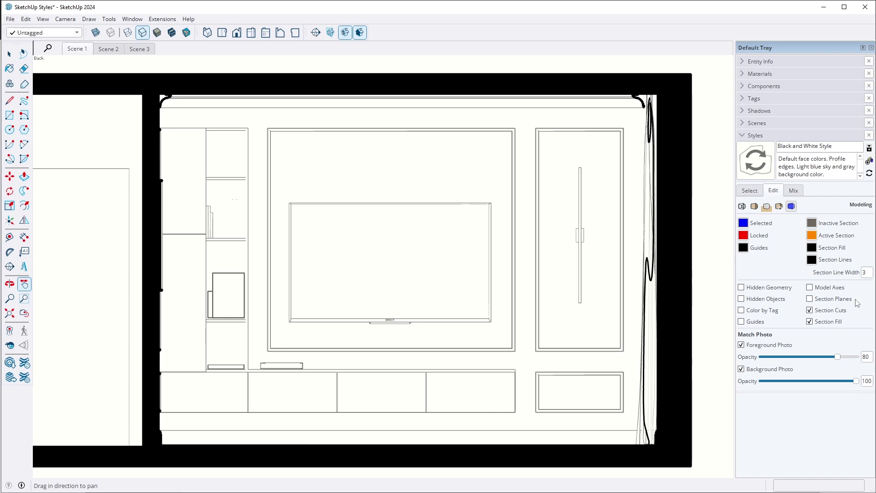
click(813, 248)
click(470, 250)
click(447, 288)
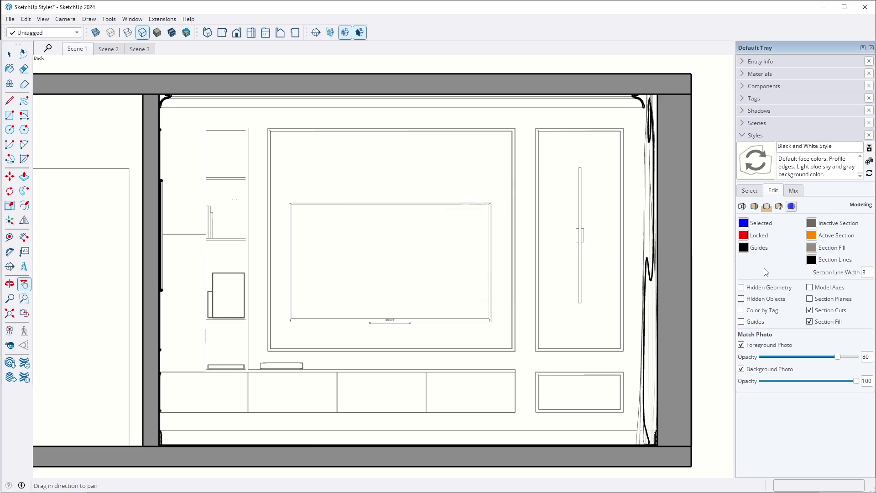
- Set the section line width to 1 and the section line colour to dark grey
double_click(864, 272)
text(1)
key(Return)
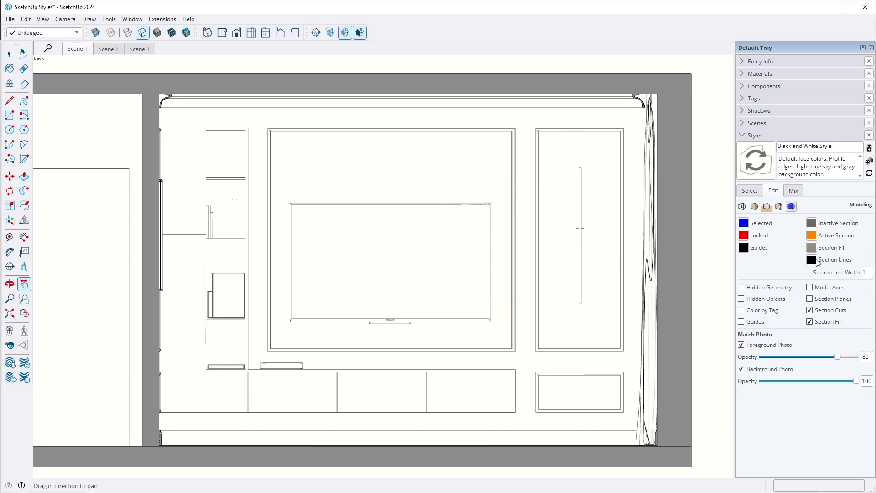
click(811, 260)
click(469, 258)
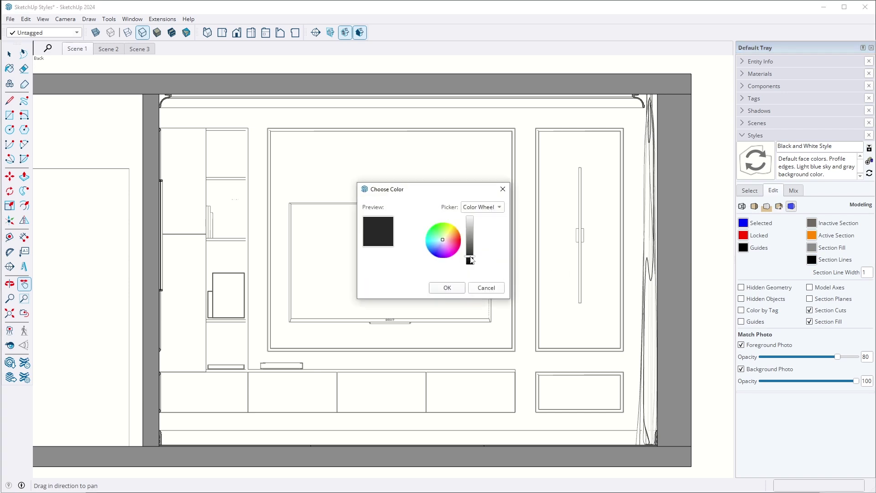
click(447, 288)
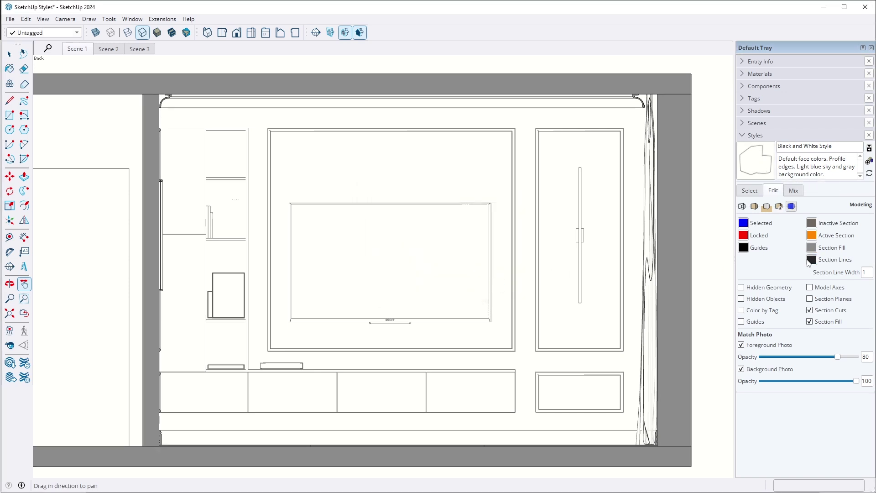
- Create a copy of the black-and-white style and name it 'Color 2D'
click(869, 160)
drag(844, 146, 771, 146)
text(Color 2D)
key(Return)
- Set faces to Shaded with Textures and update the Color 2D style
click(755, 207)
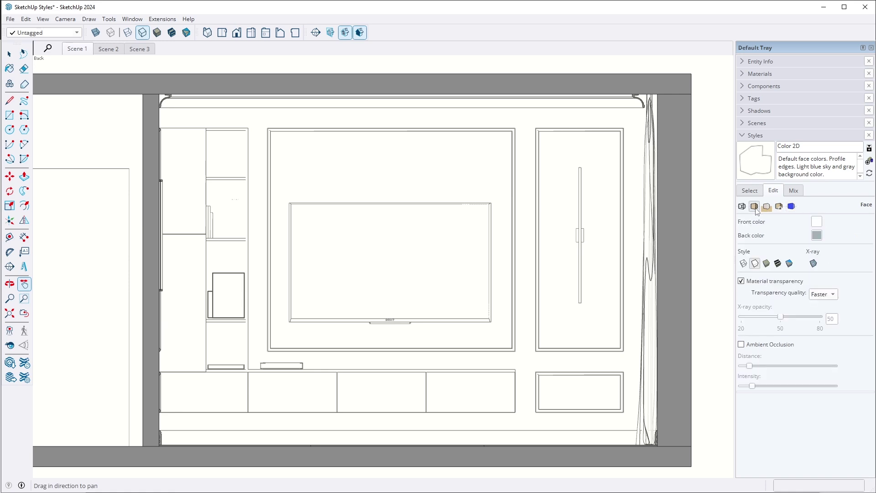
click(778, 264)
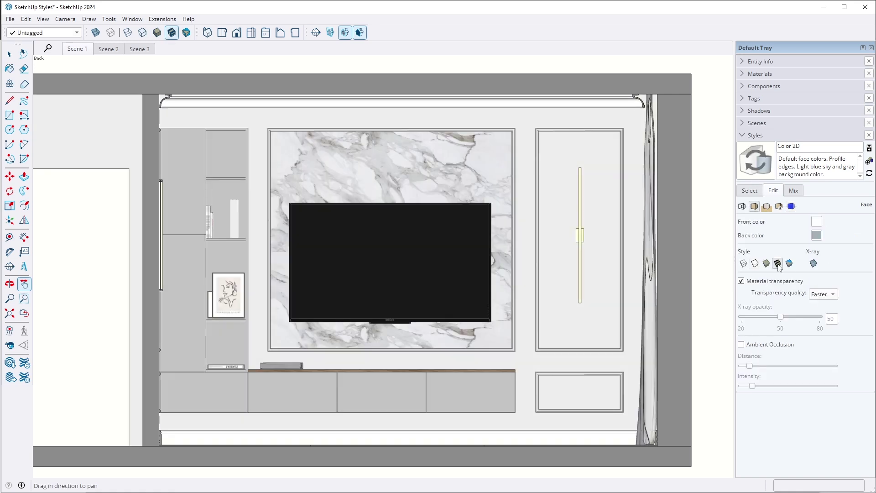
click(761, 158)
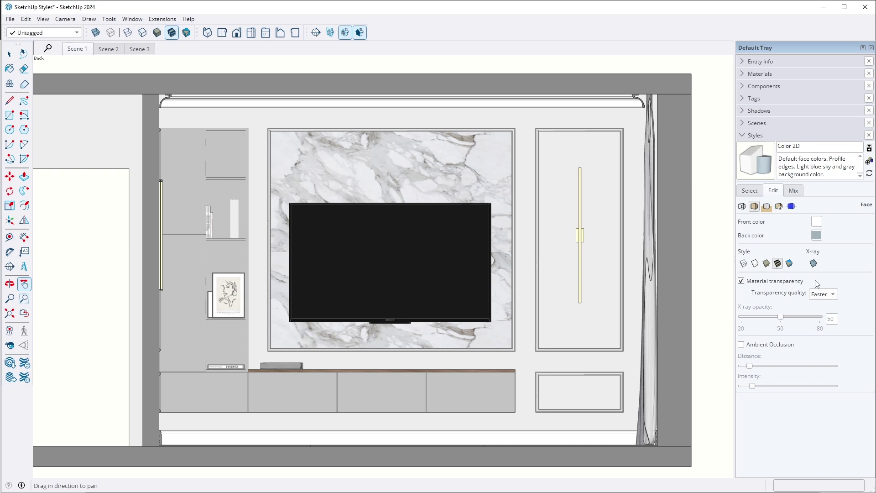